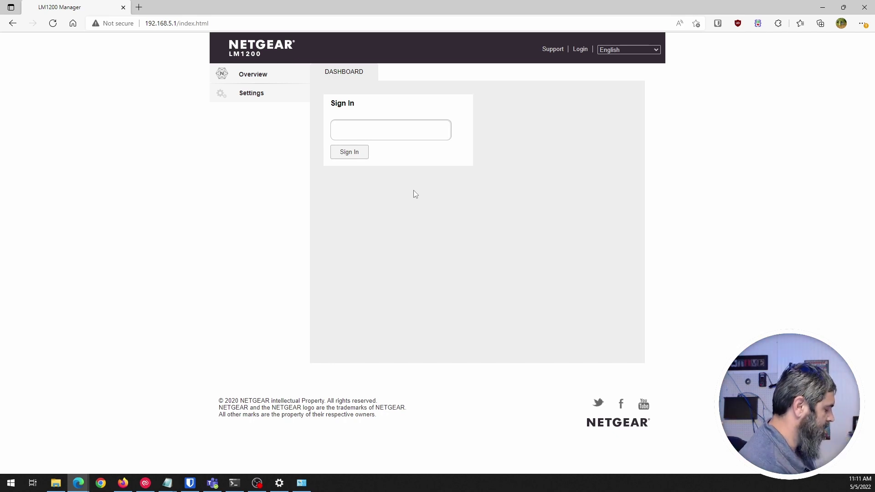
Step: Sign in to the modem's management page with the admin password and decline saving the password in the browser
click(380, 135)
text(•••••)
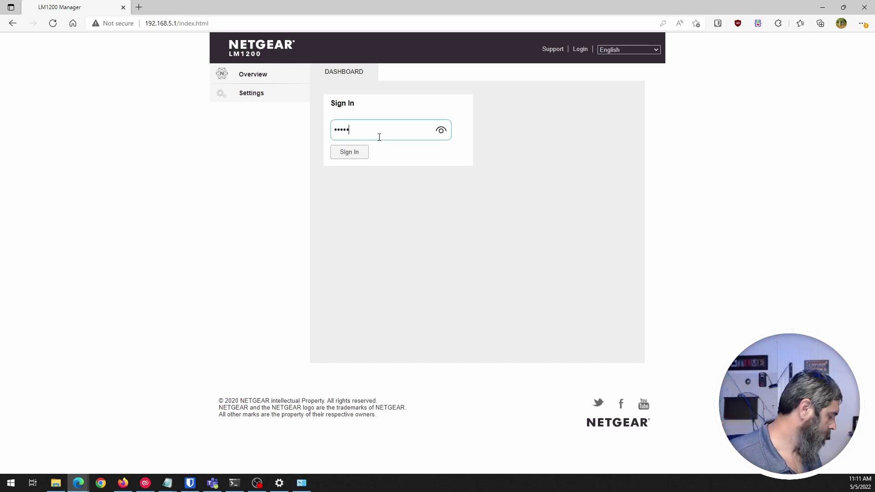
text(••••••)
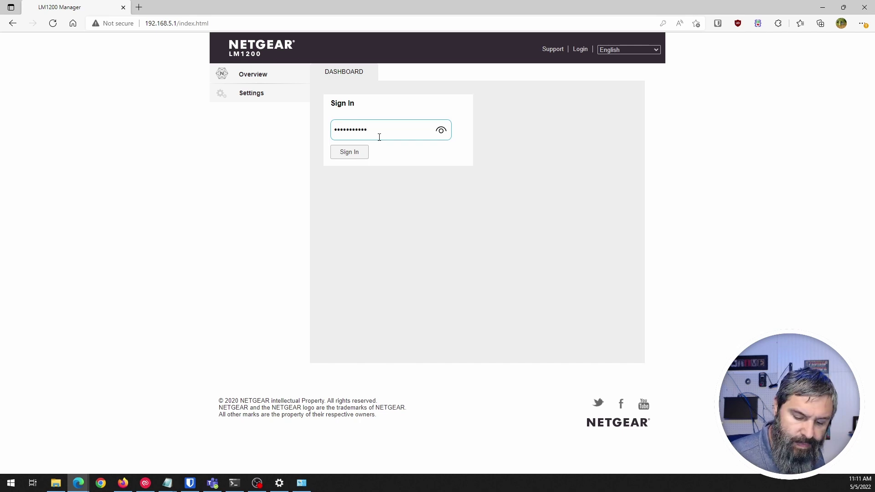
text(•••)
click(349, 155)
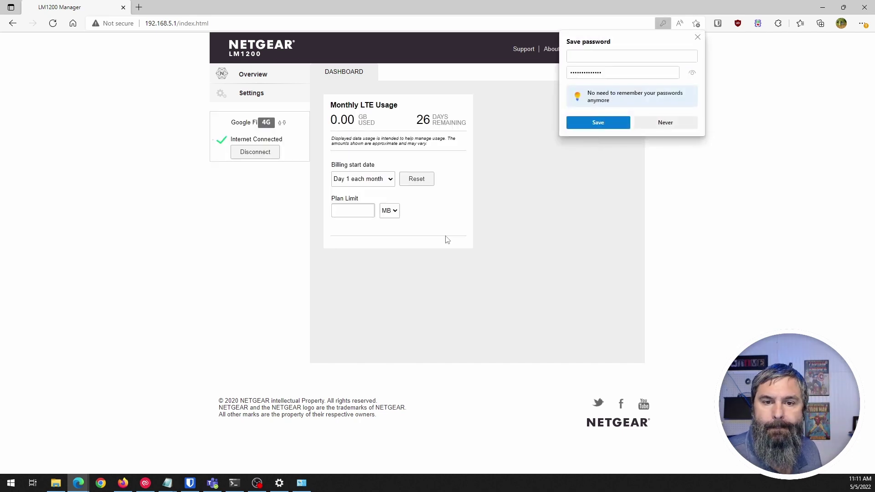
click(644, 124)
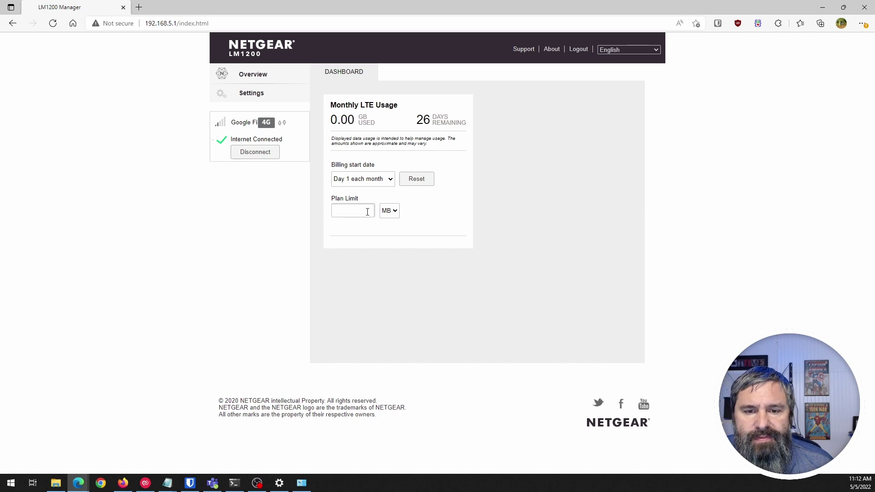
Step: Review the available billing start dates under Monthly LTE Usage on the Overview dashboard
click(390, 183)
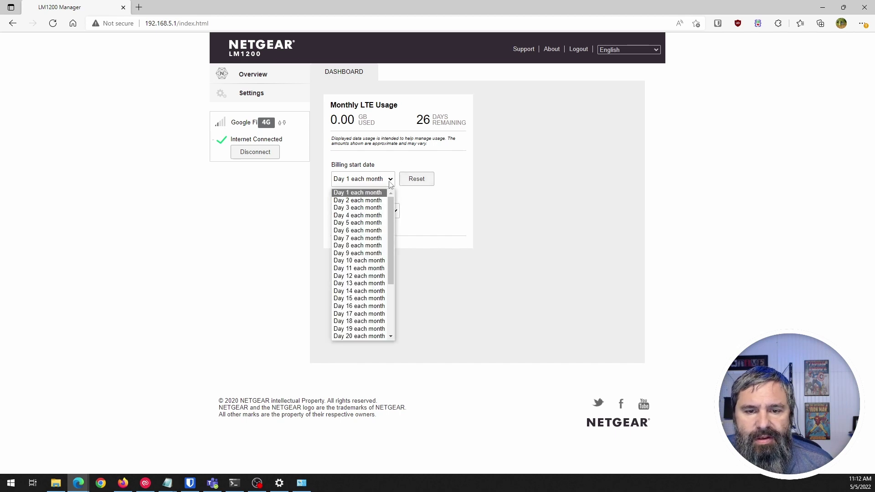
click(390, 182)
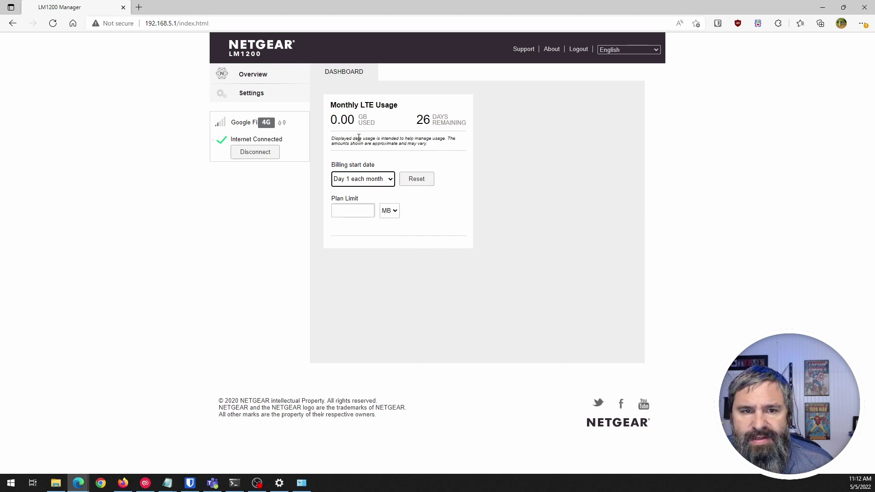
click(243, 78)
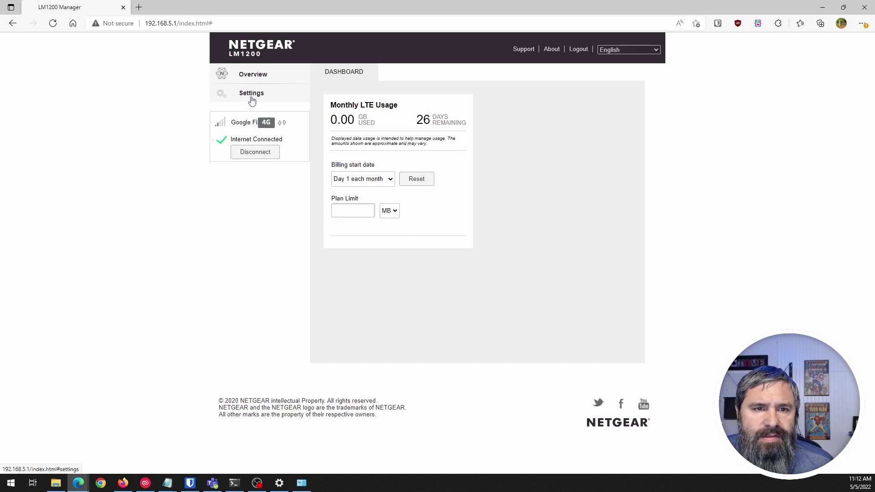
Step: Review the Device and the Software and Reset settings, and check online for new modem software
click(251, 97)
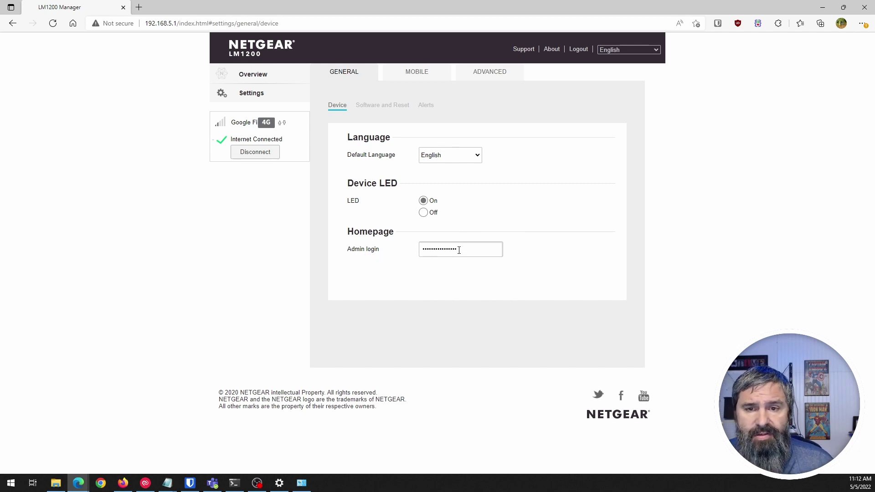
click(383, 106)
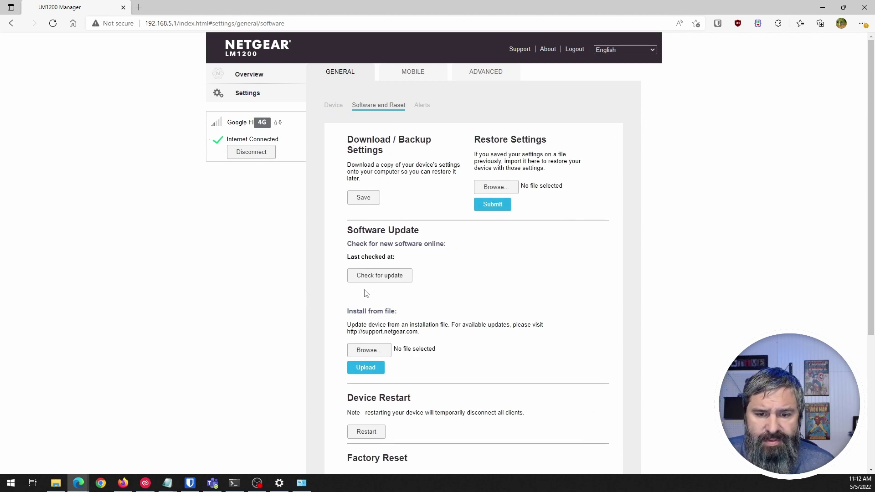
scroll(455, 289, down, 4)
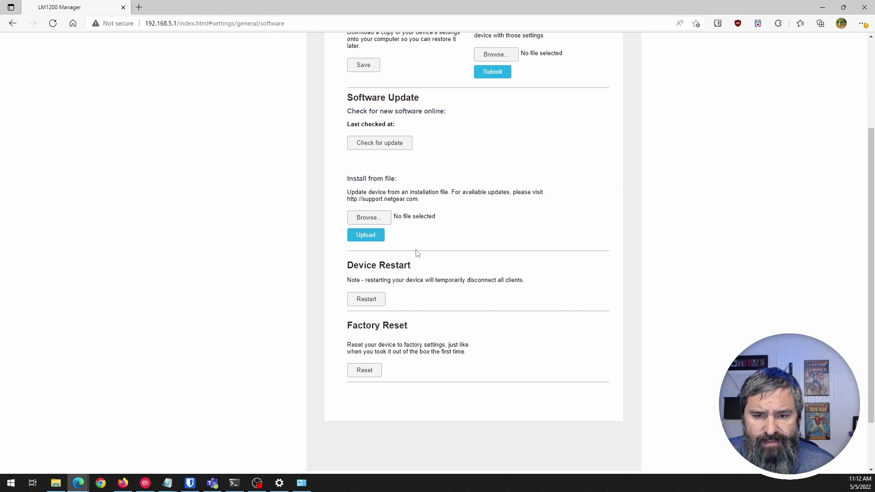
scroll(384, 287, up, 4)
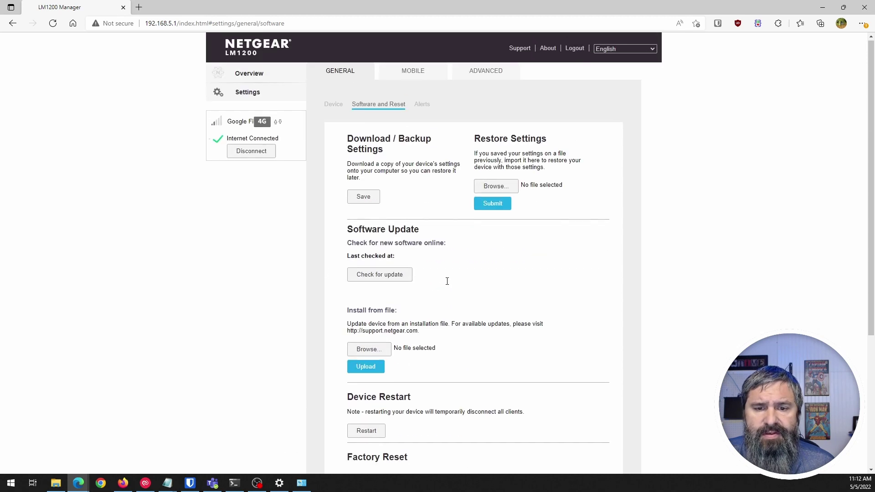
click(369, 275)
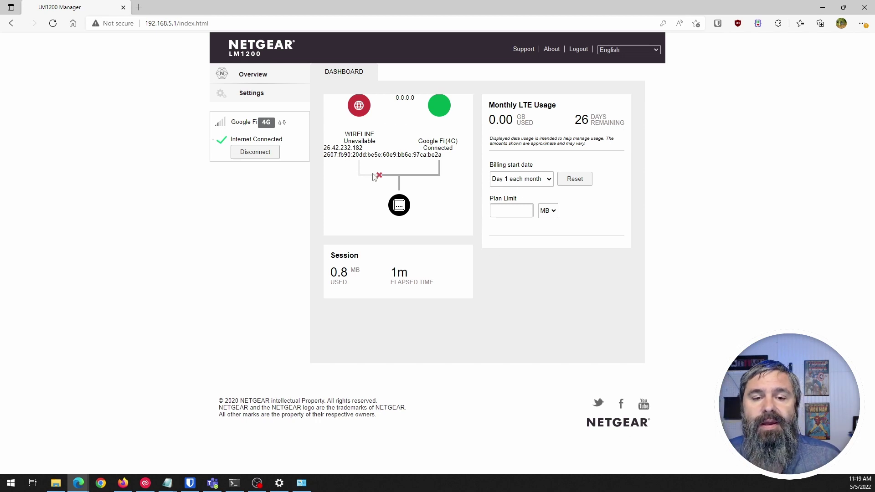
Step: Examine the IPv4 and IPv6 addresses of the mobile connection on the Overview dashboard
drag(326, 148, 365, 148)
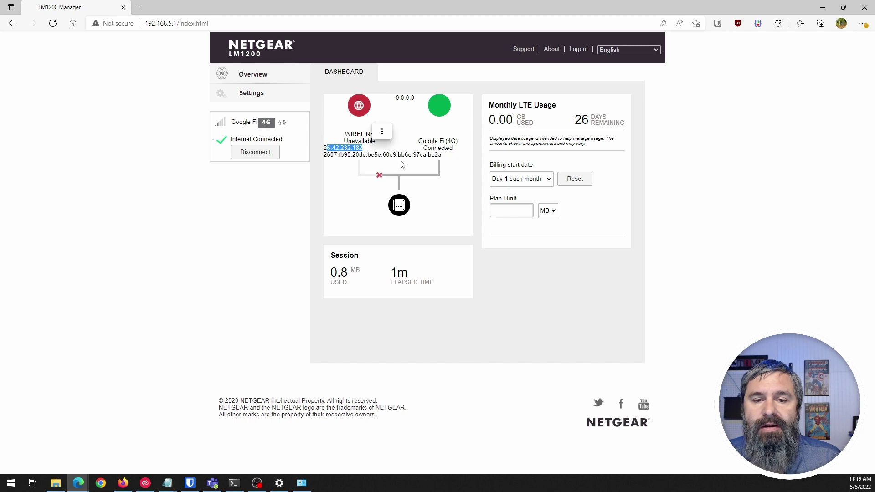
click(372, 155)
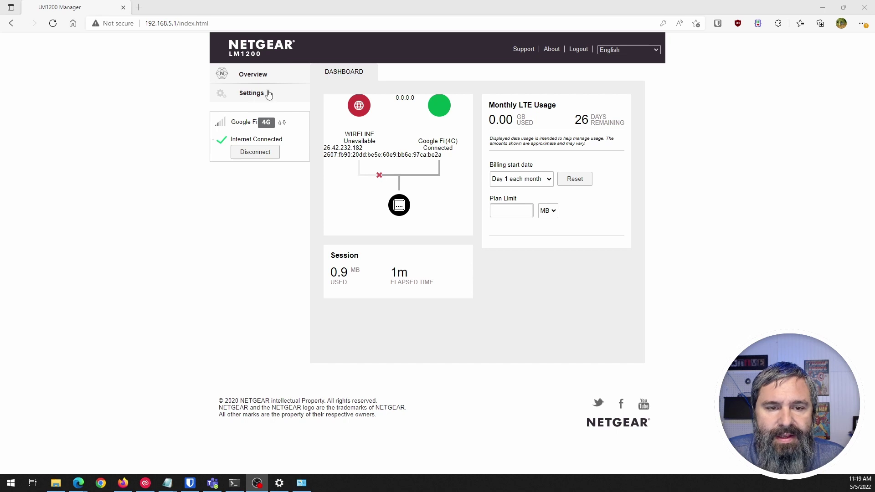
click(253, 76)
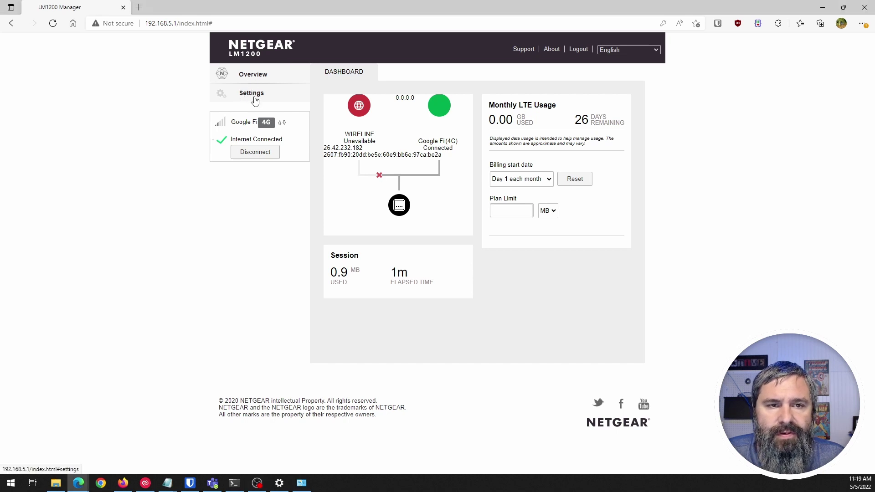
Step: Review the general settings for the device, software and reset, and SMS alerts
click(254, 94)
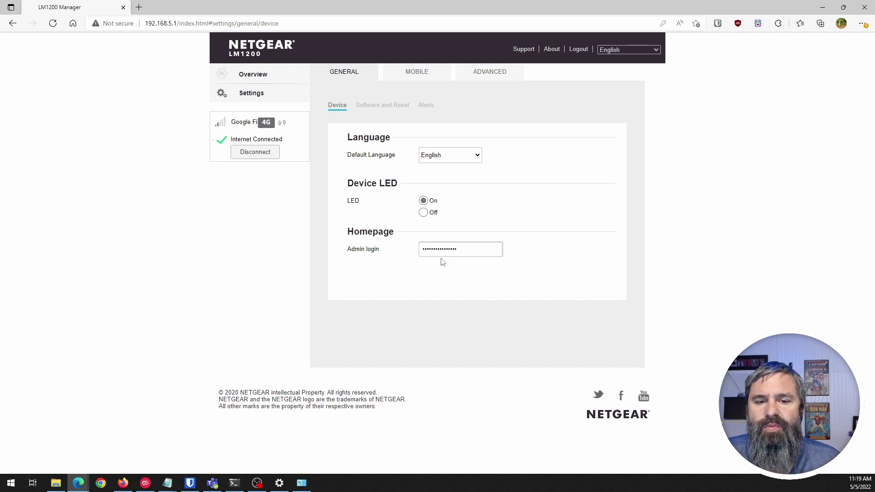
click(370, 108)
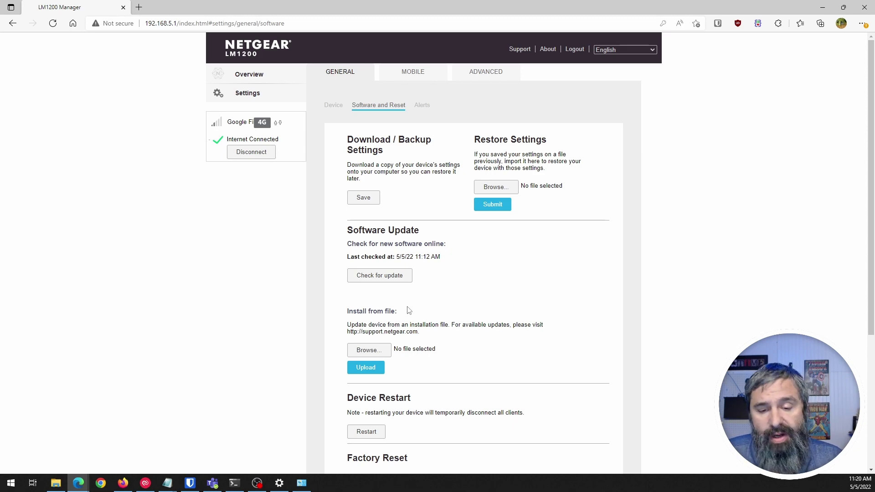
scroll(414, 313, down, 3)
scroll(413, 312, up, 3)
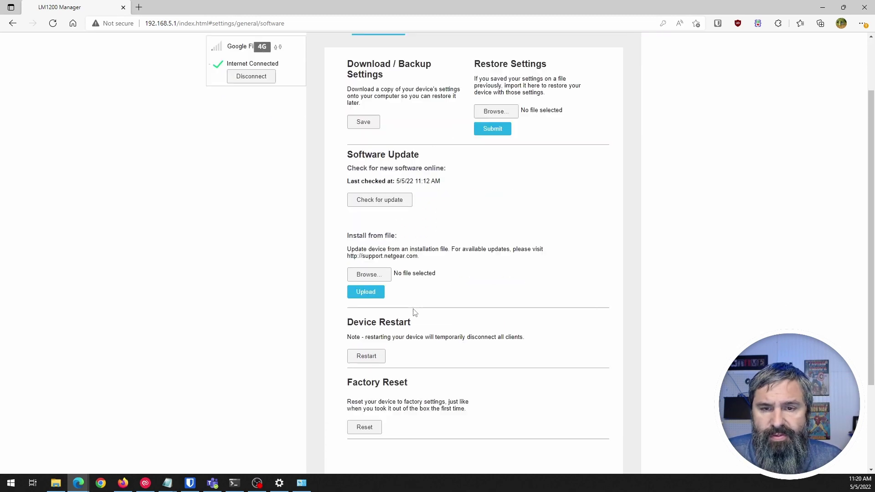
click(422, 105)
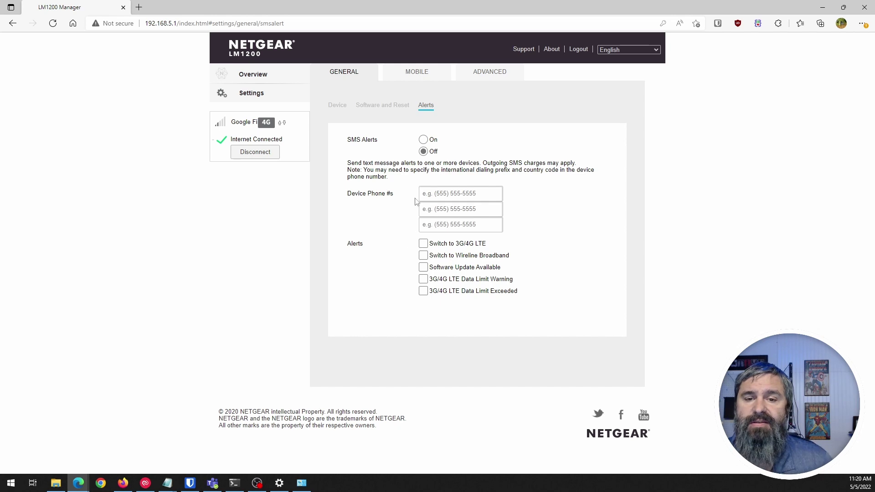
Step: Review the mobile preferences, including the choices available for Network Mode
click(414, 73)
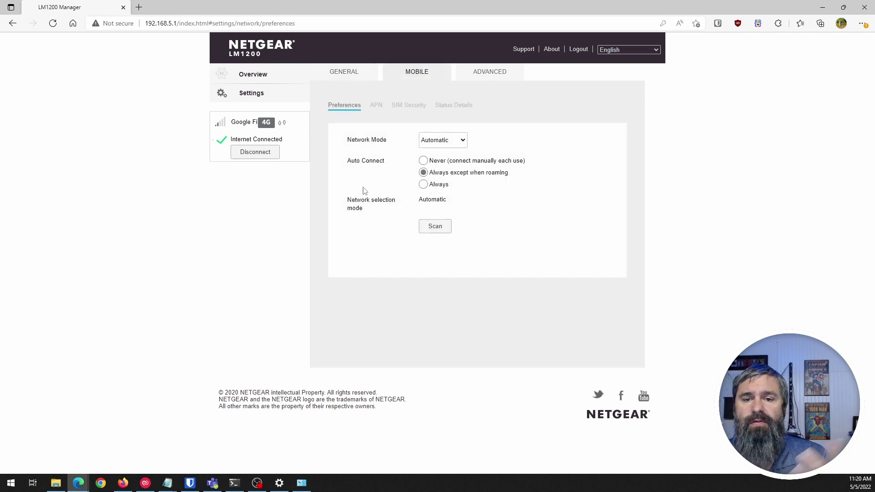
click(463, 140)
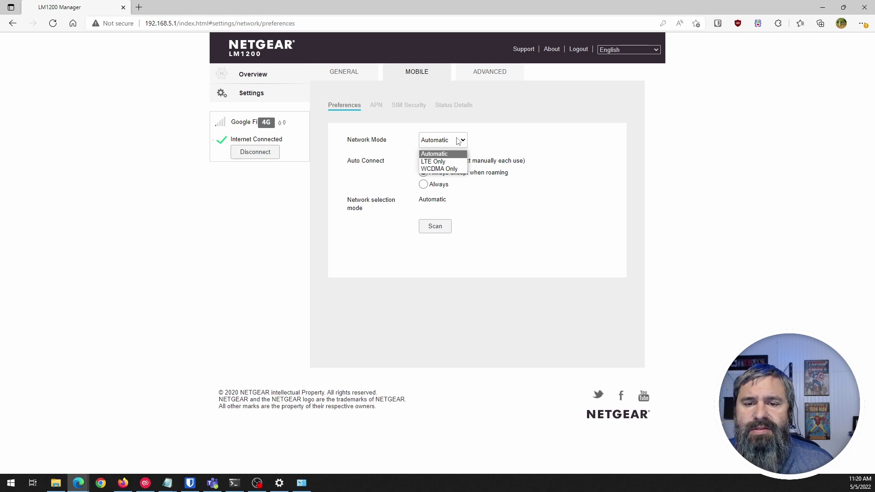
click(402, 142)
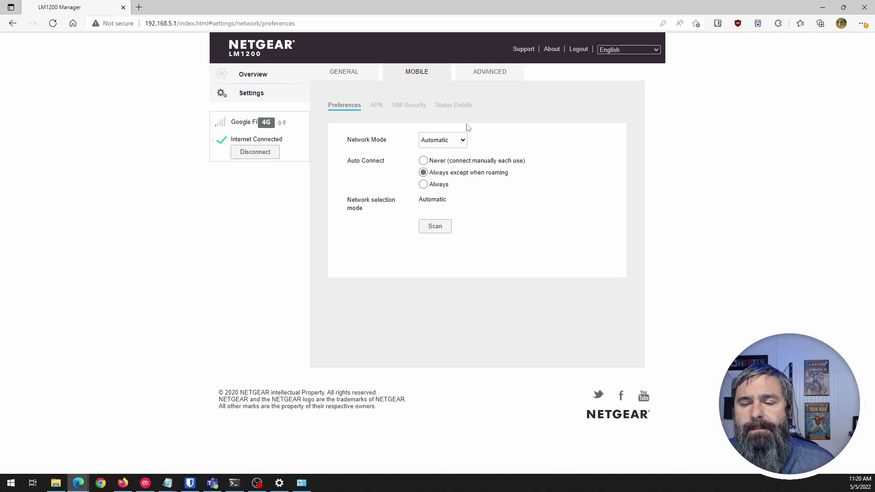
click(435, 142)
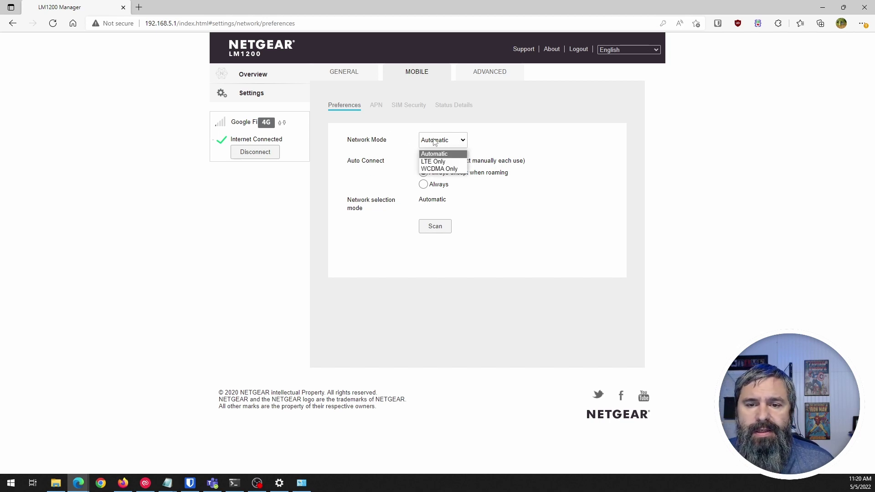
click(387, 146)
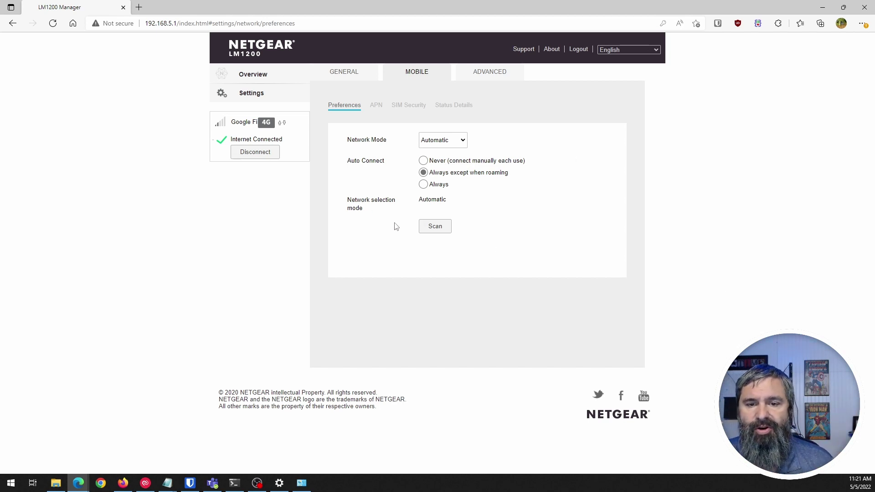
Step: Inspect the details of the active T Mobile APN and view the SIM Security settings
click(373, 111)
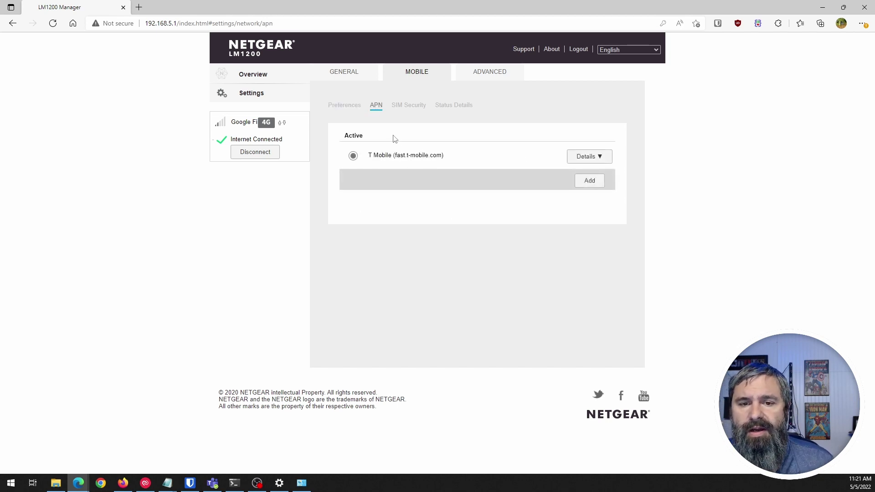
click(588, 156)
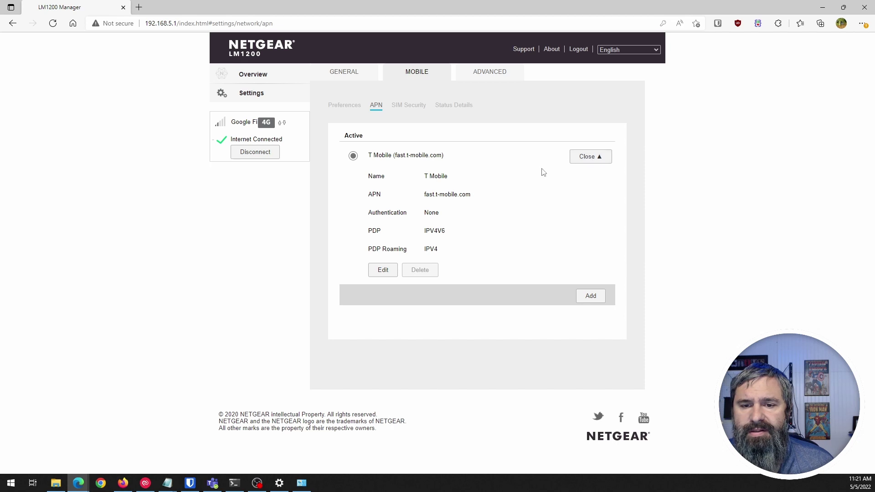
click(592, 157)
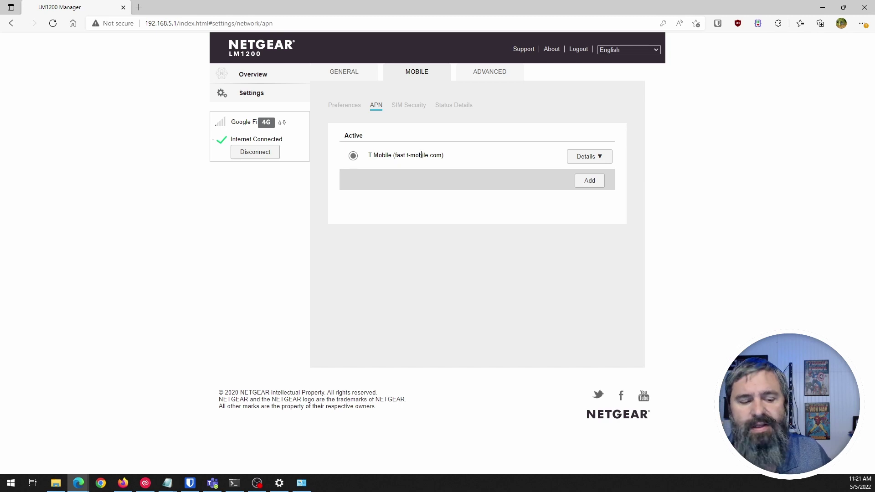
click(418, 106)
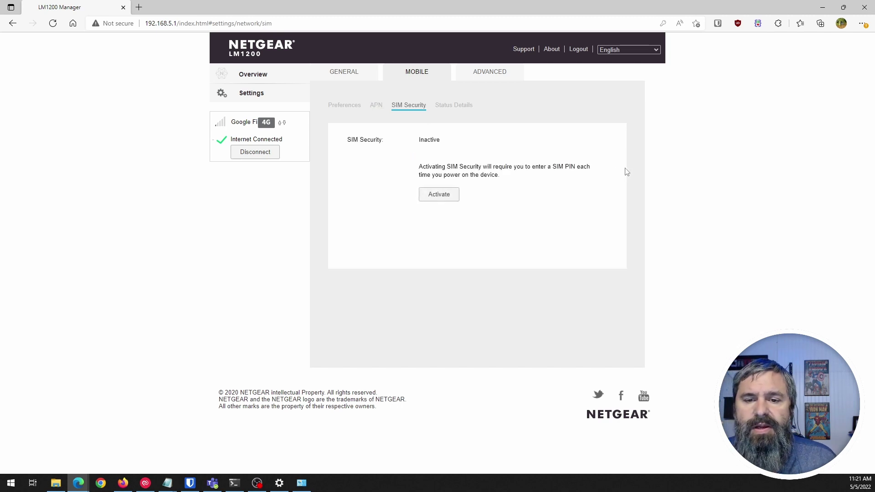
Step: Review the advanced LAN settings and the Failover settings of the modem
click(490, 71)
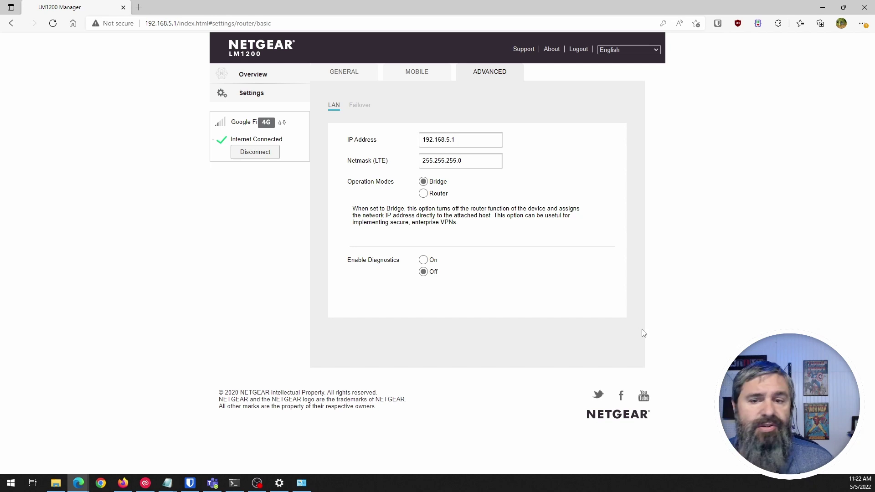
click(360, 105)
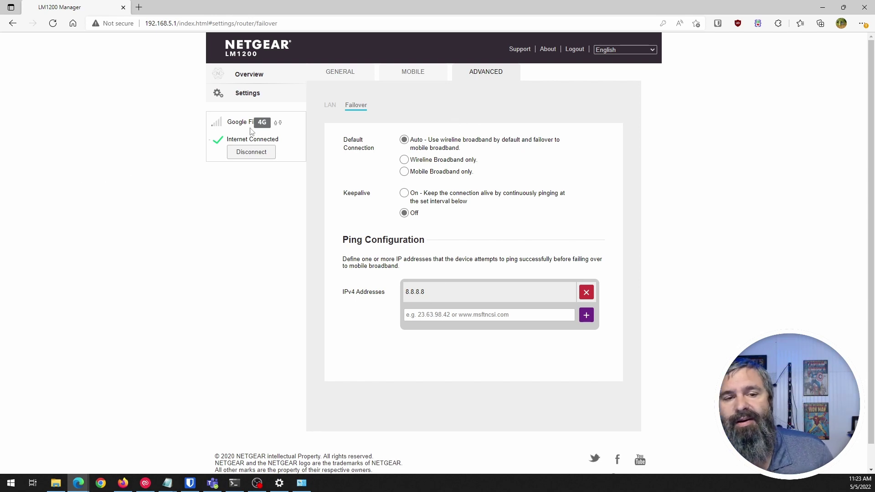
Step: Return to the Overview dashboard, reload it and examine the wireline connection's status and IP address
click(253, 76)
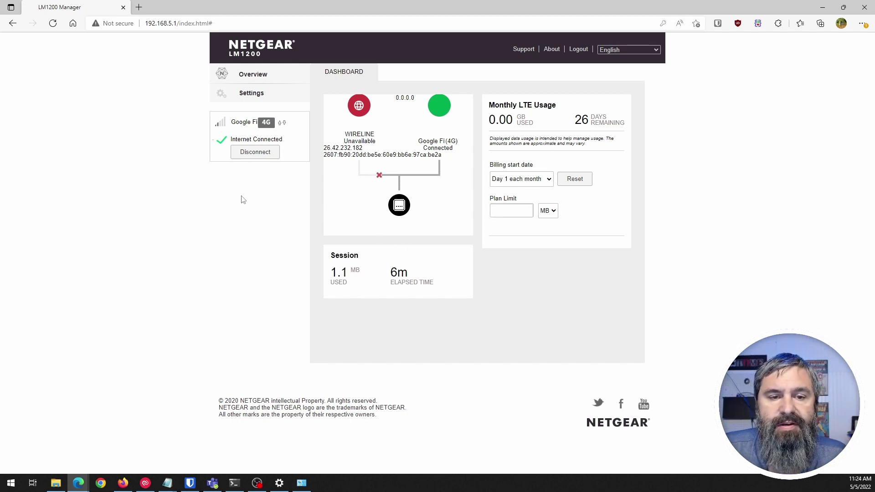
click(52, 24)
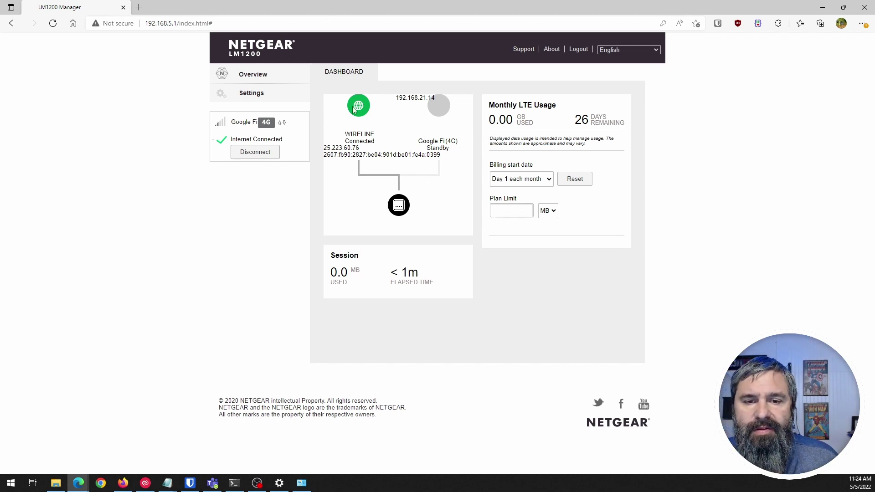
drag(399, 99, 424, 102)
click(401, 99)
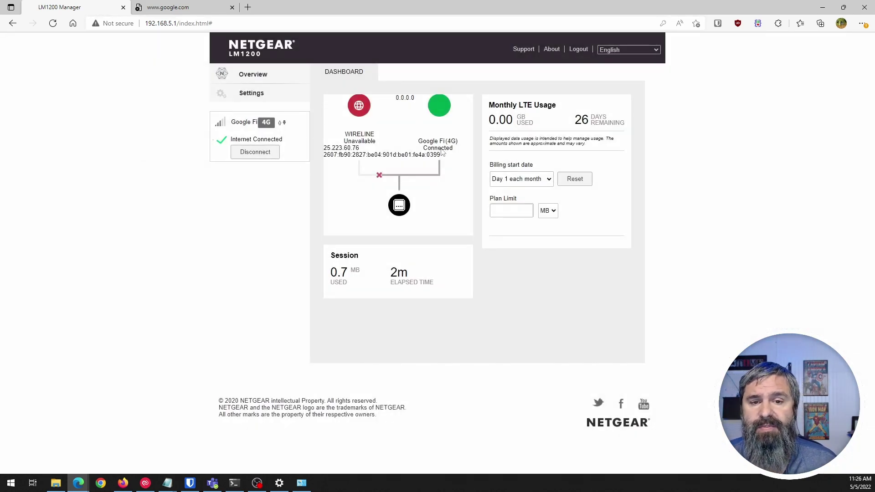
click(182, 7)
click(181, 26)
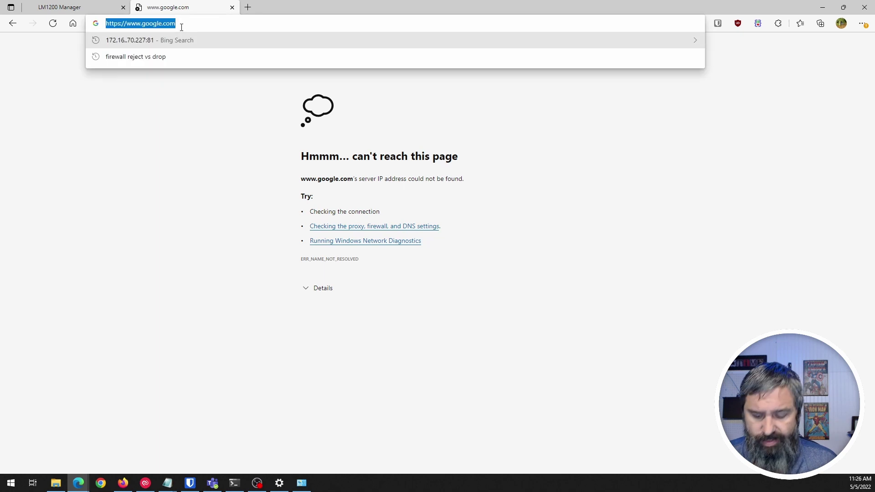
key(Return)
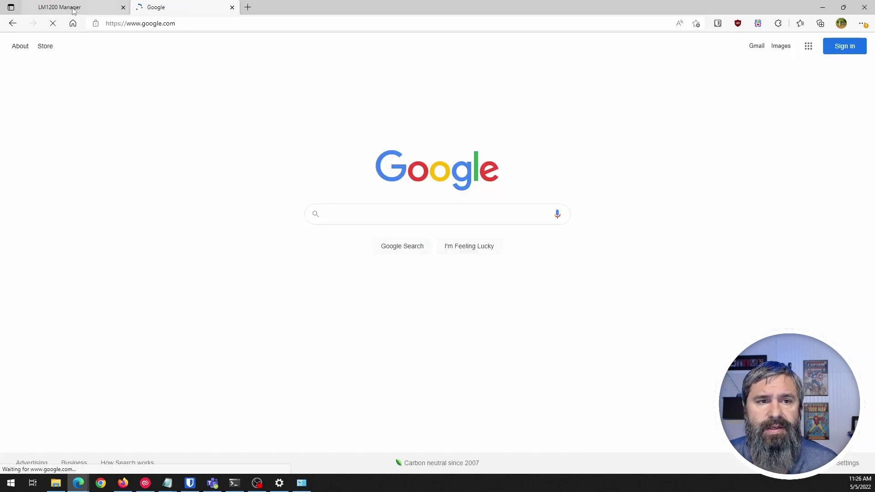
Step: Go back to the LM1200 Manager page and examine the data used in the current mobile session
click(73, 8)
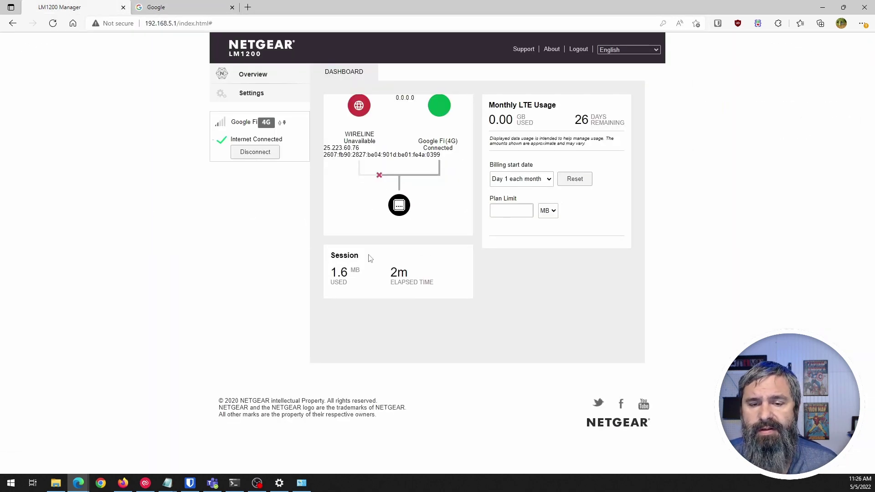
double_click(335, 272)
click(412, 287)
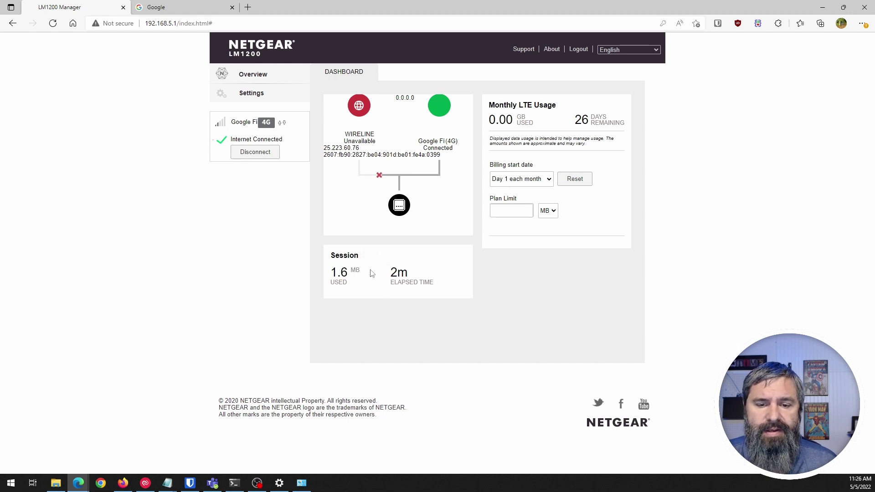
double_click(333, 272)
click(370, 289)
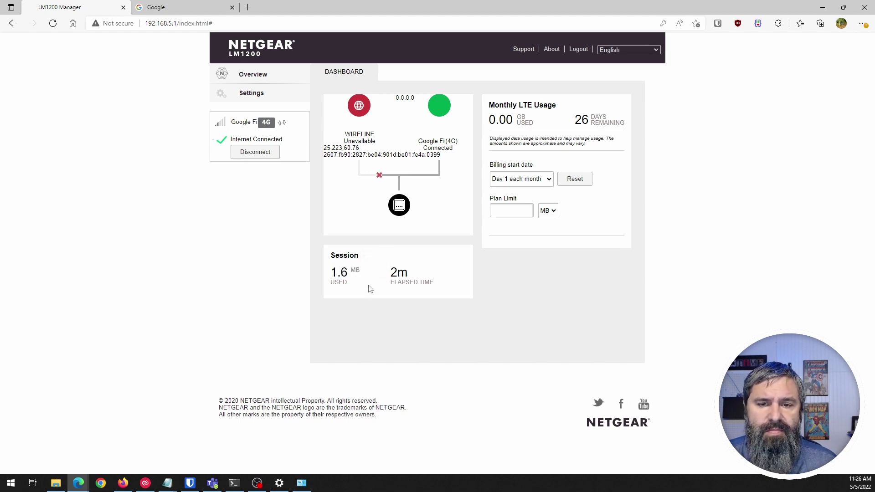